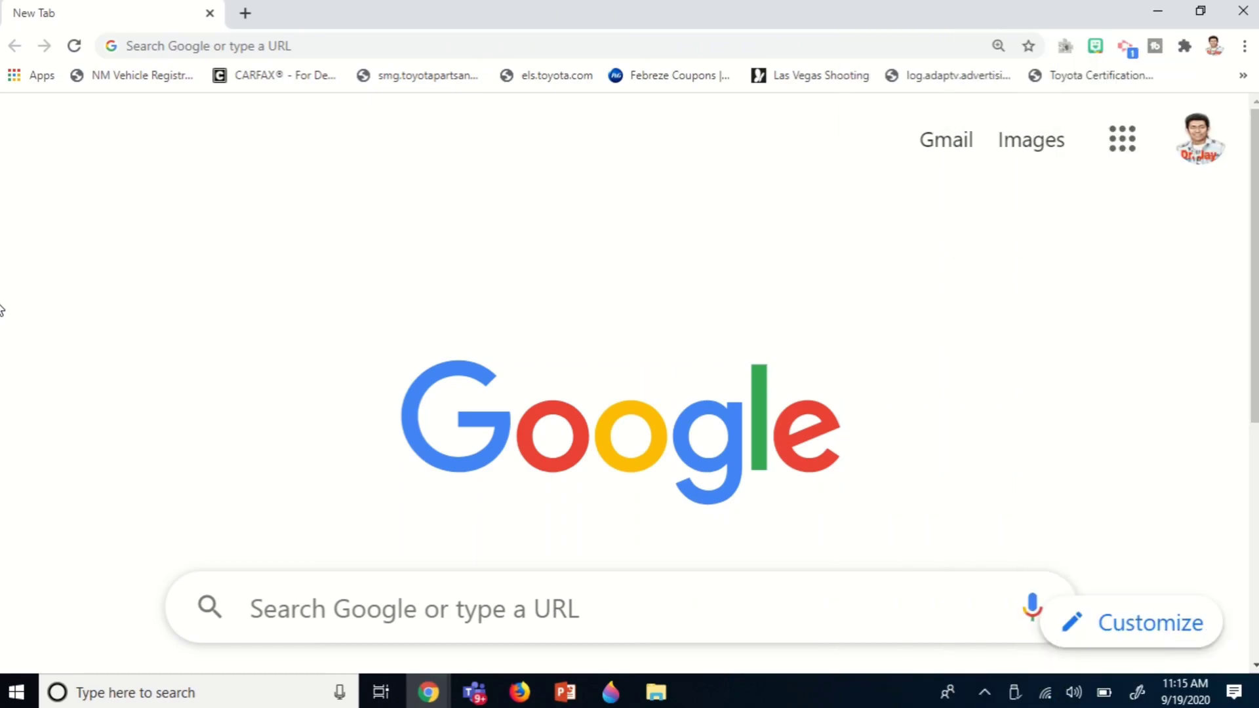
Go to office.com in Chrome.
left_click(220, 52)
type("office")
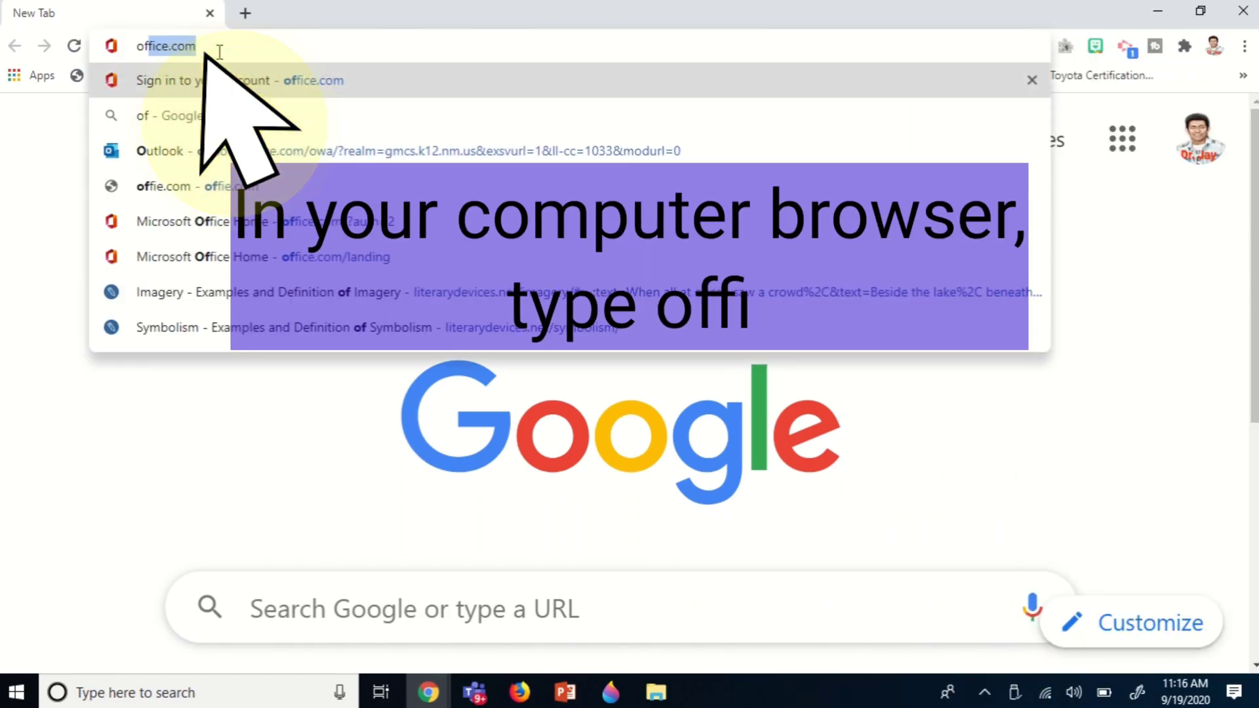
type(".com")
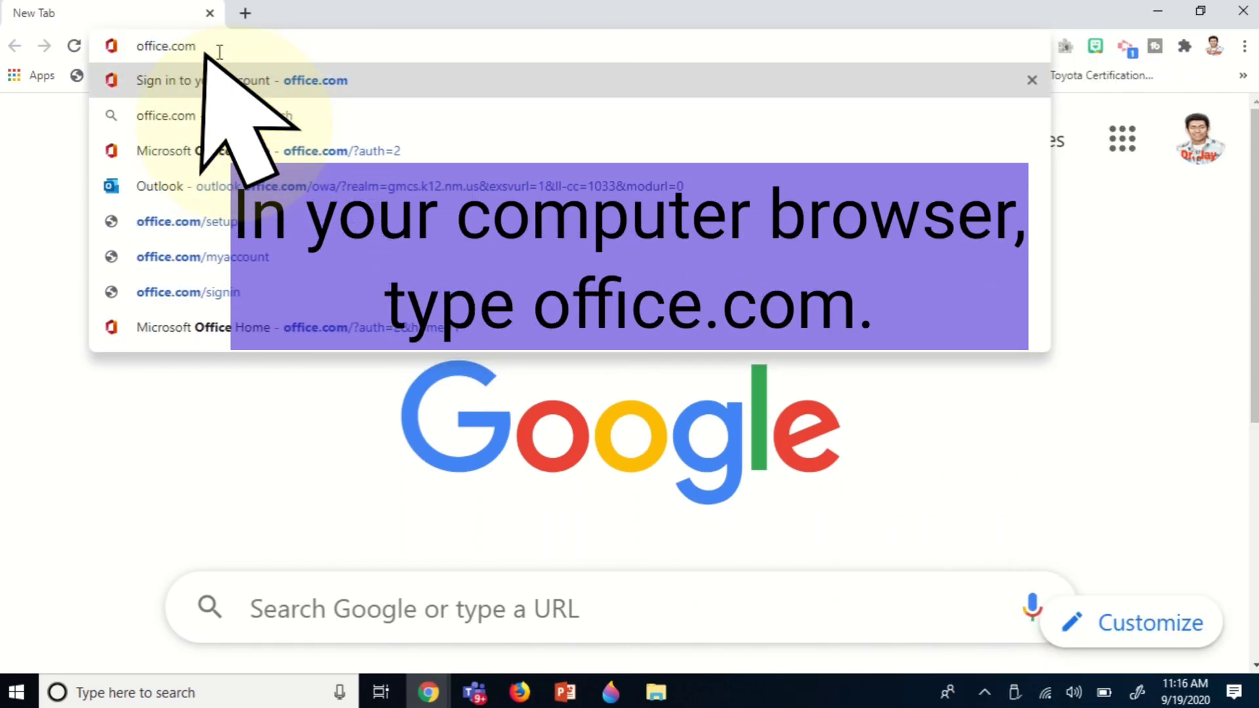
key("Return")
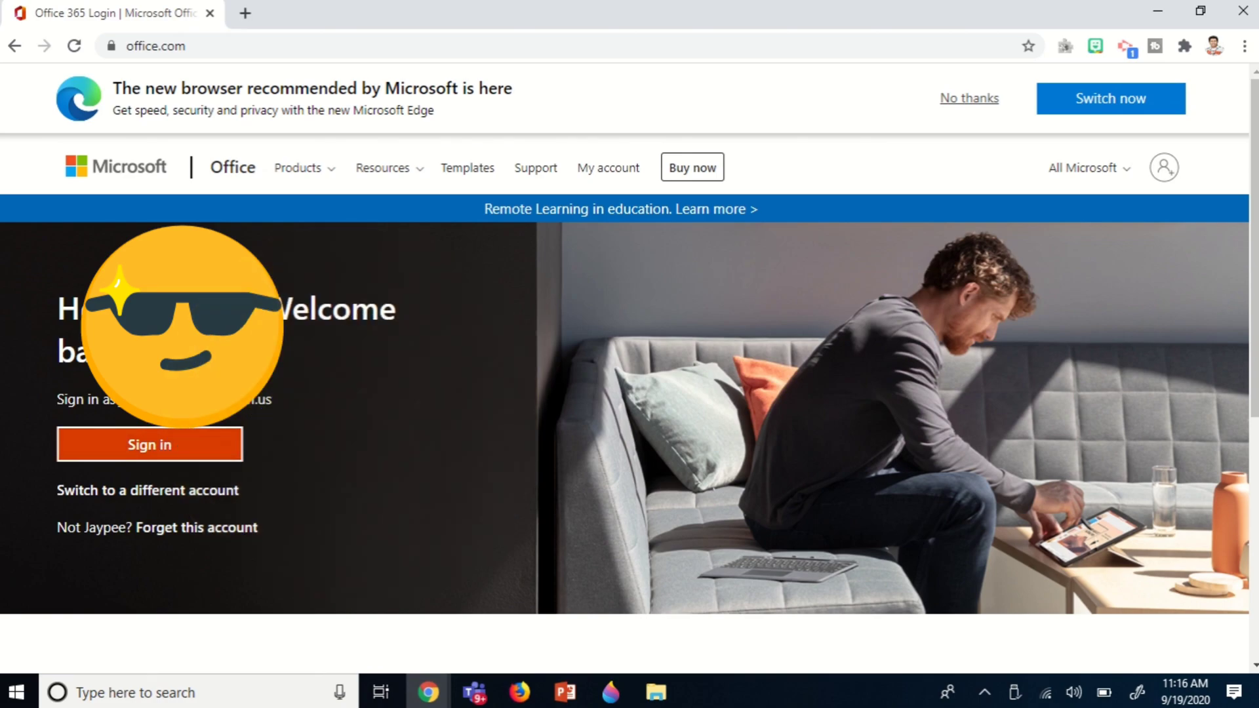
Sign in with the account password and decline staying signed in.
left_click(164, 450)
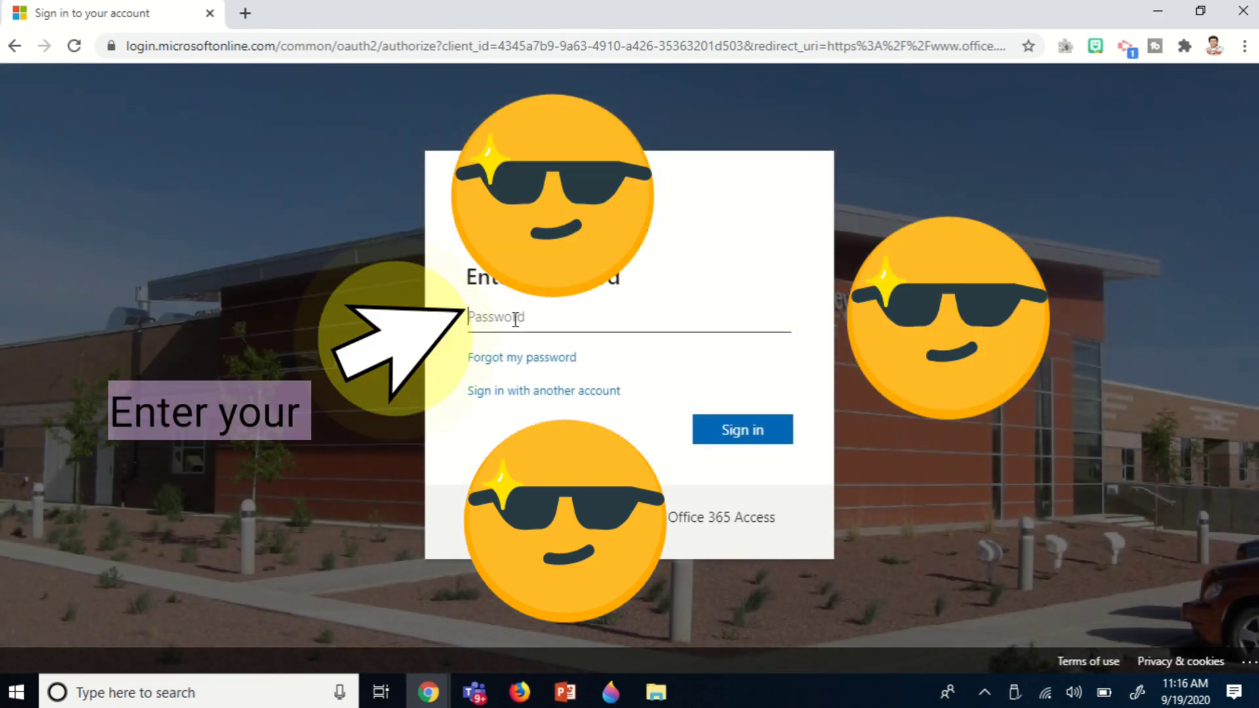
type("********")
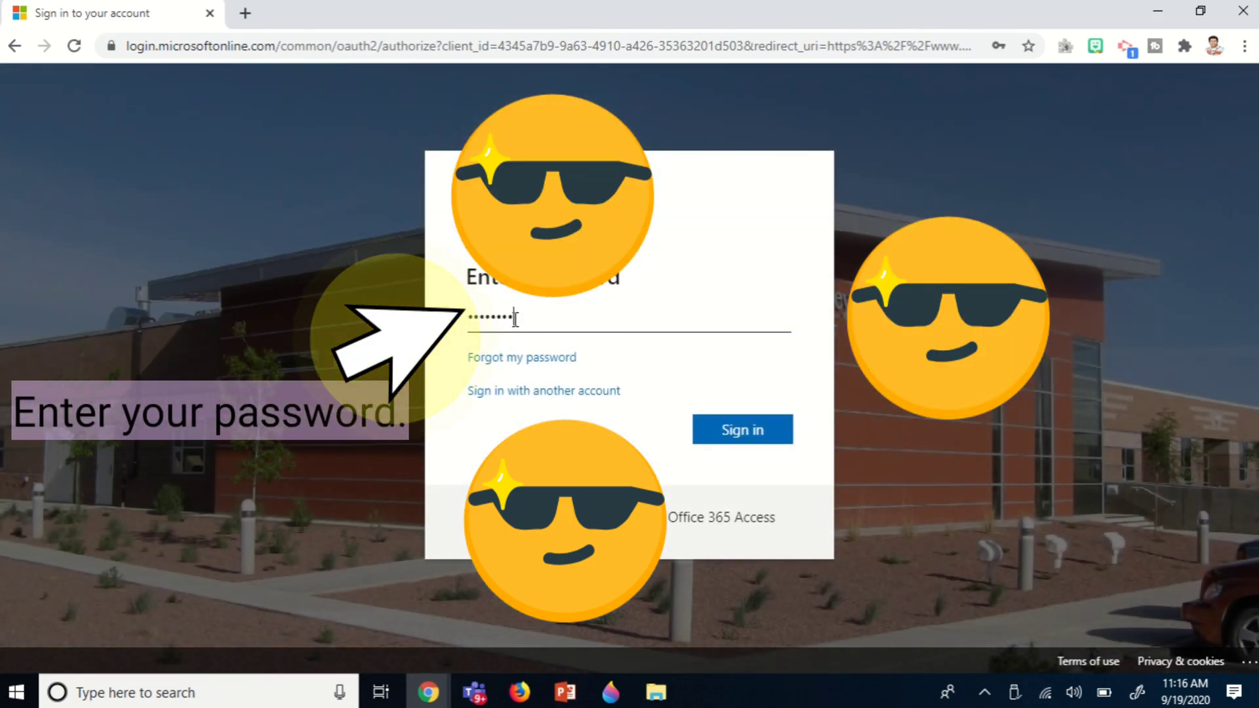
left_click(755, 432)
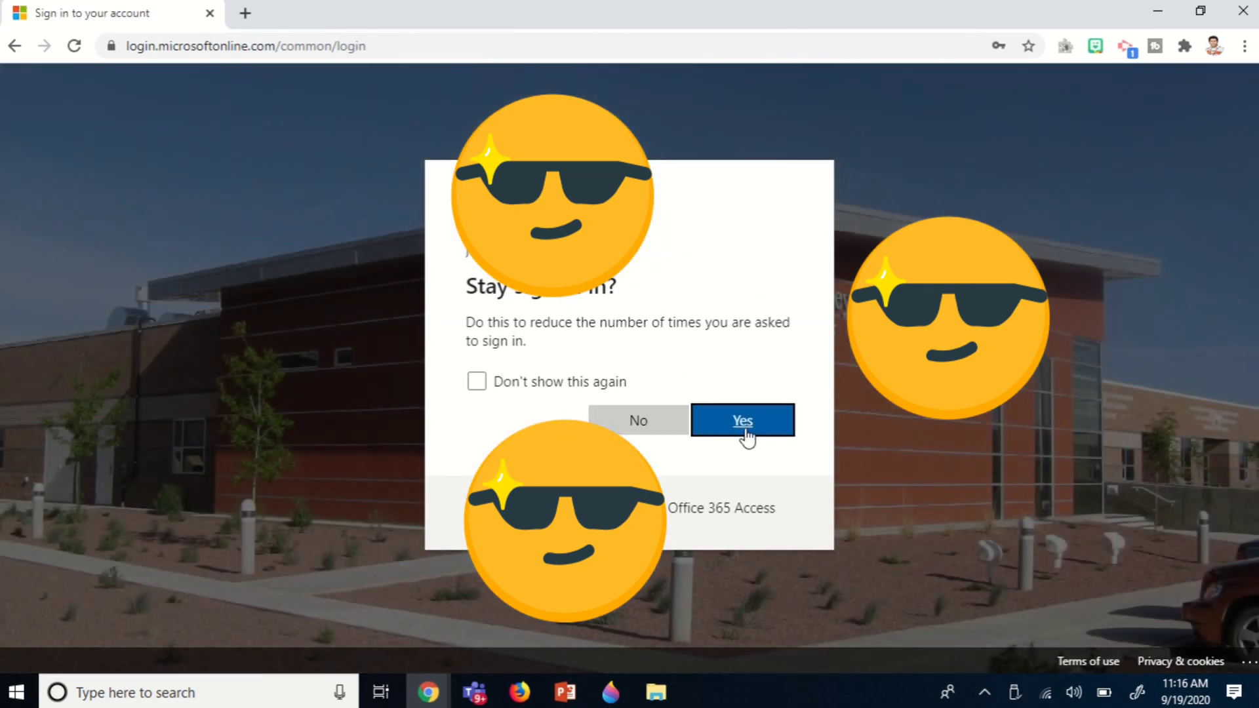
left_click(637, 423)
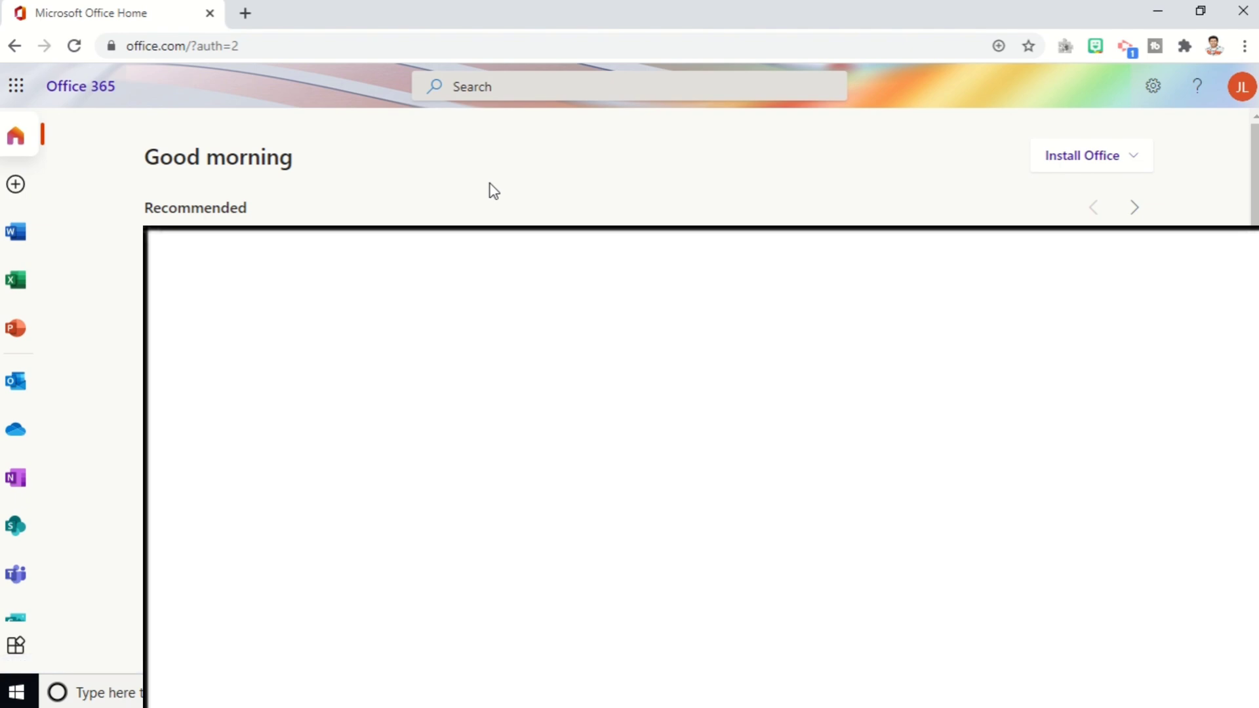
Launch Microsoft Stream from the Office app launcher.
left_click(20, 93)
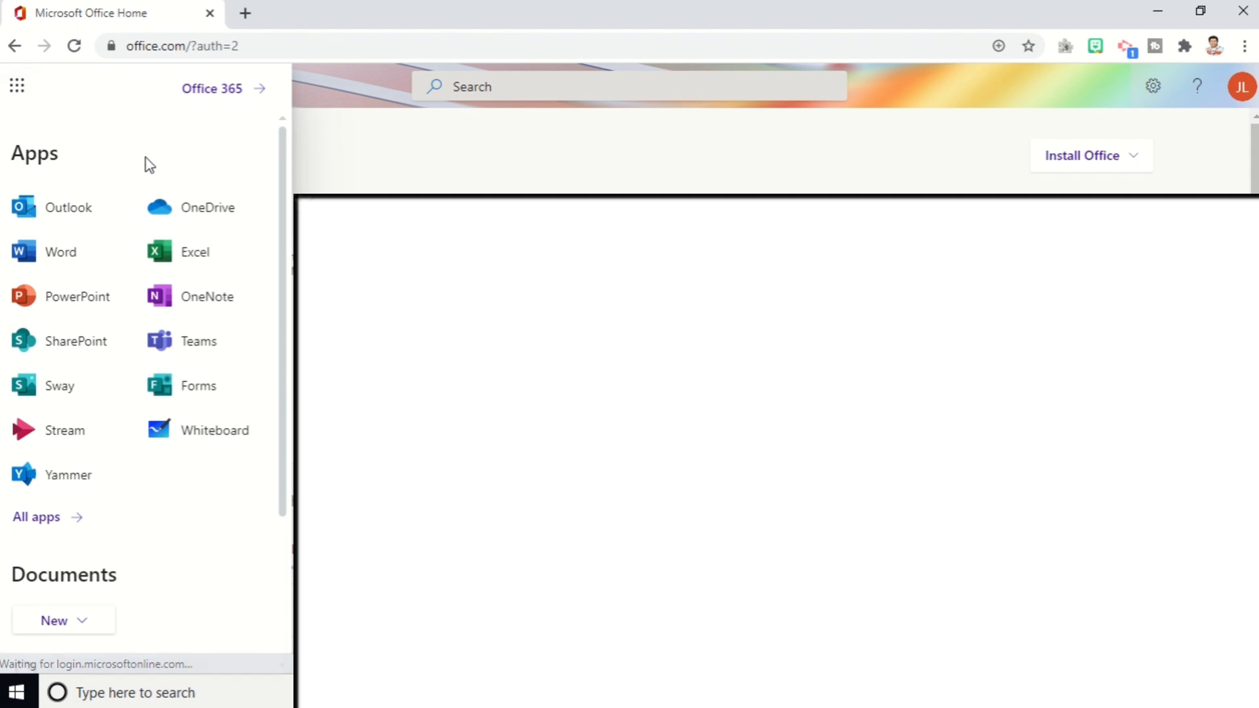
left_click(73, 436)
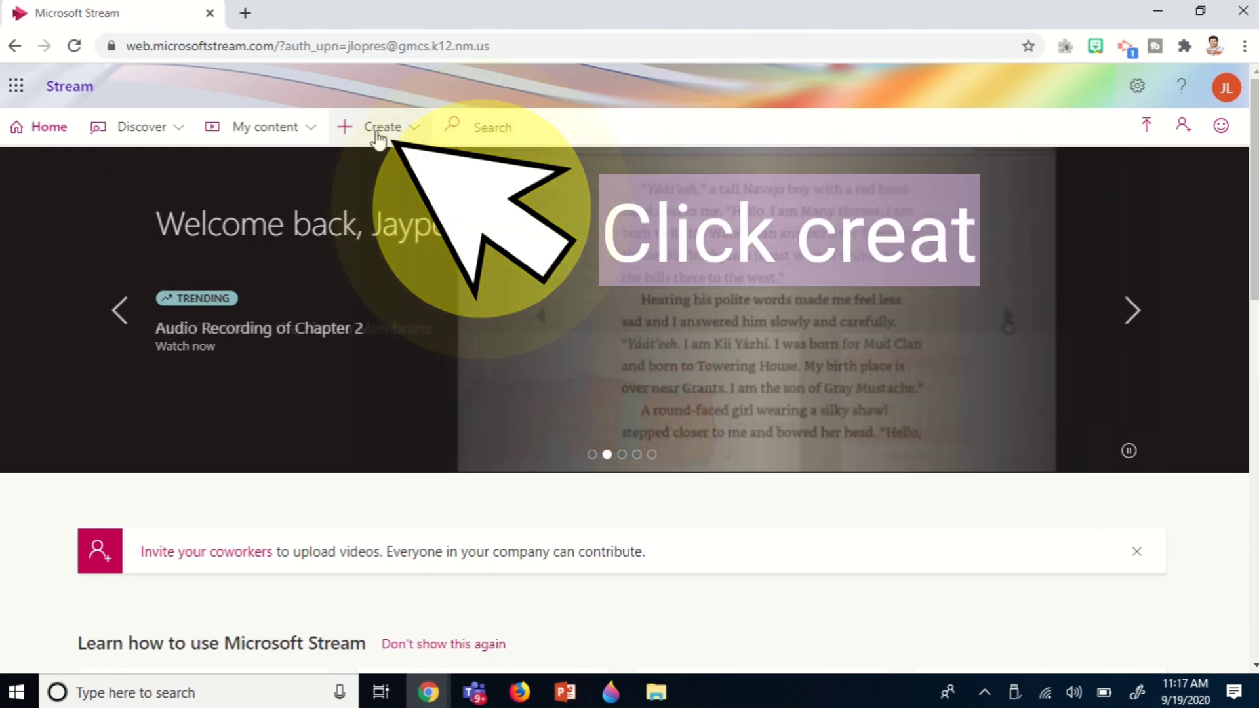
Choose Record screen from Stream's Create menu.
left_click(379, 131)
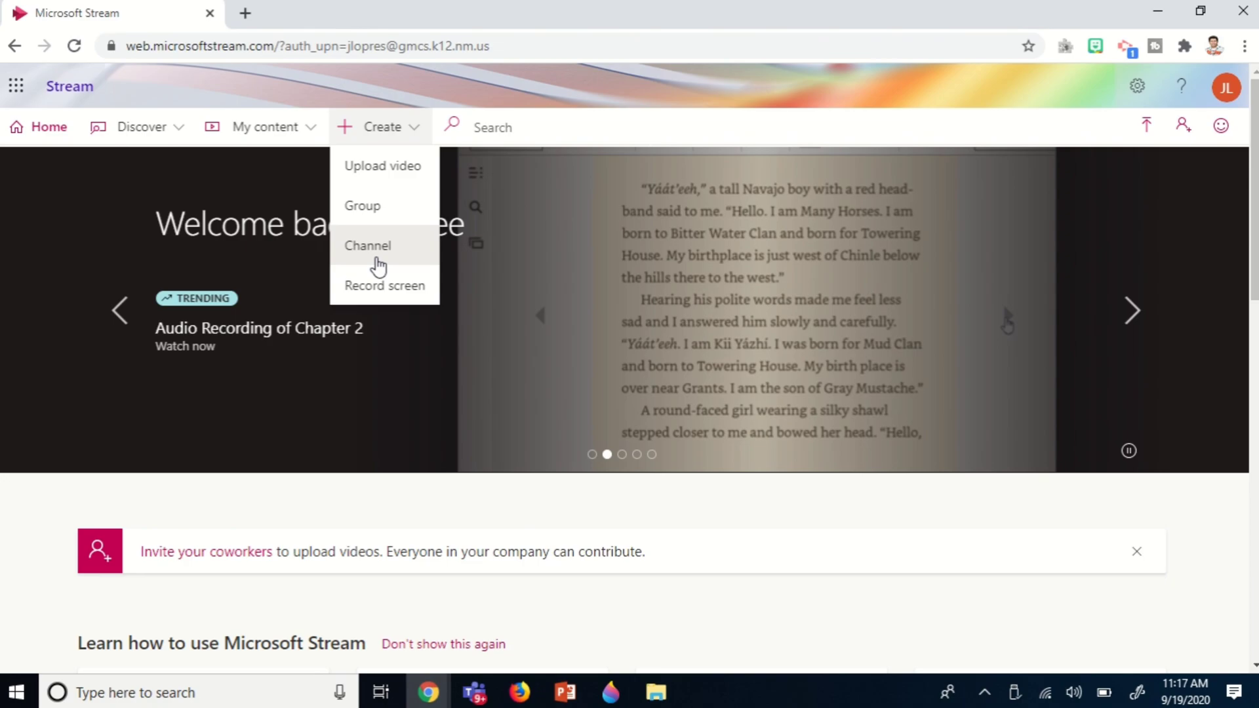
left_click(400, 288)
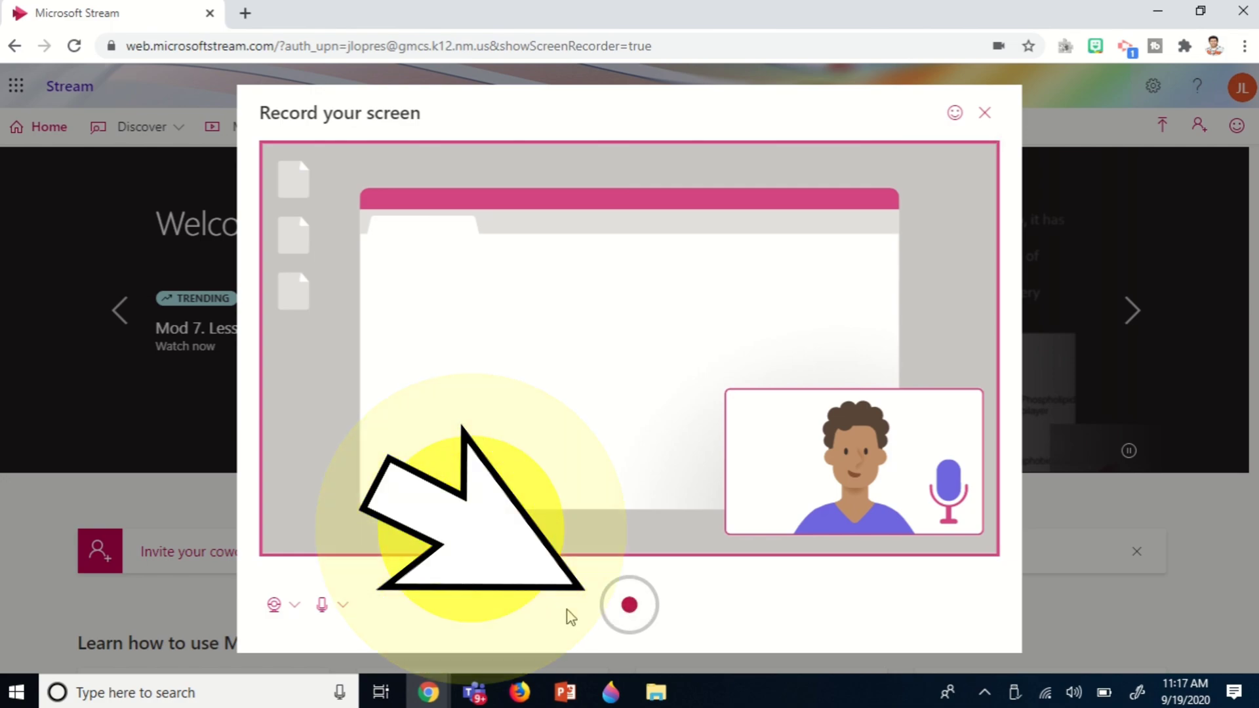
Start recording, sharing Your Entire Screen along with the webcam.
left_click(629, 607)
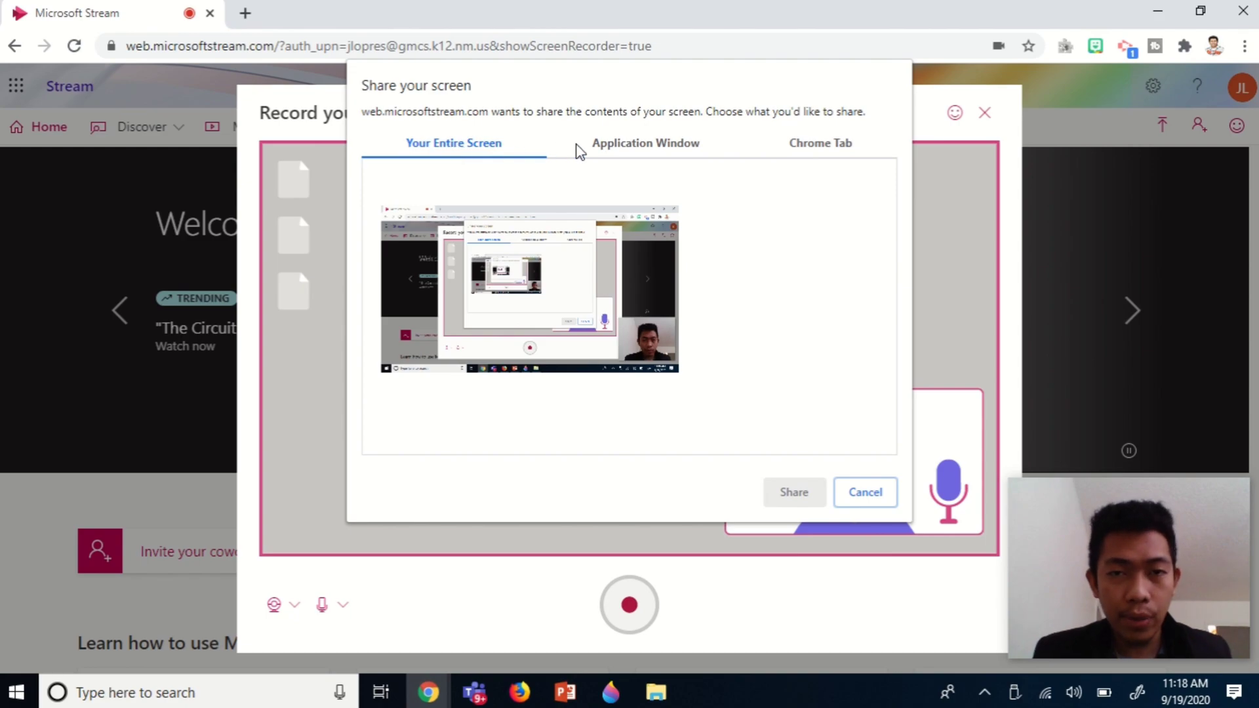
left_click(645, 150)
left_click(819, 146)
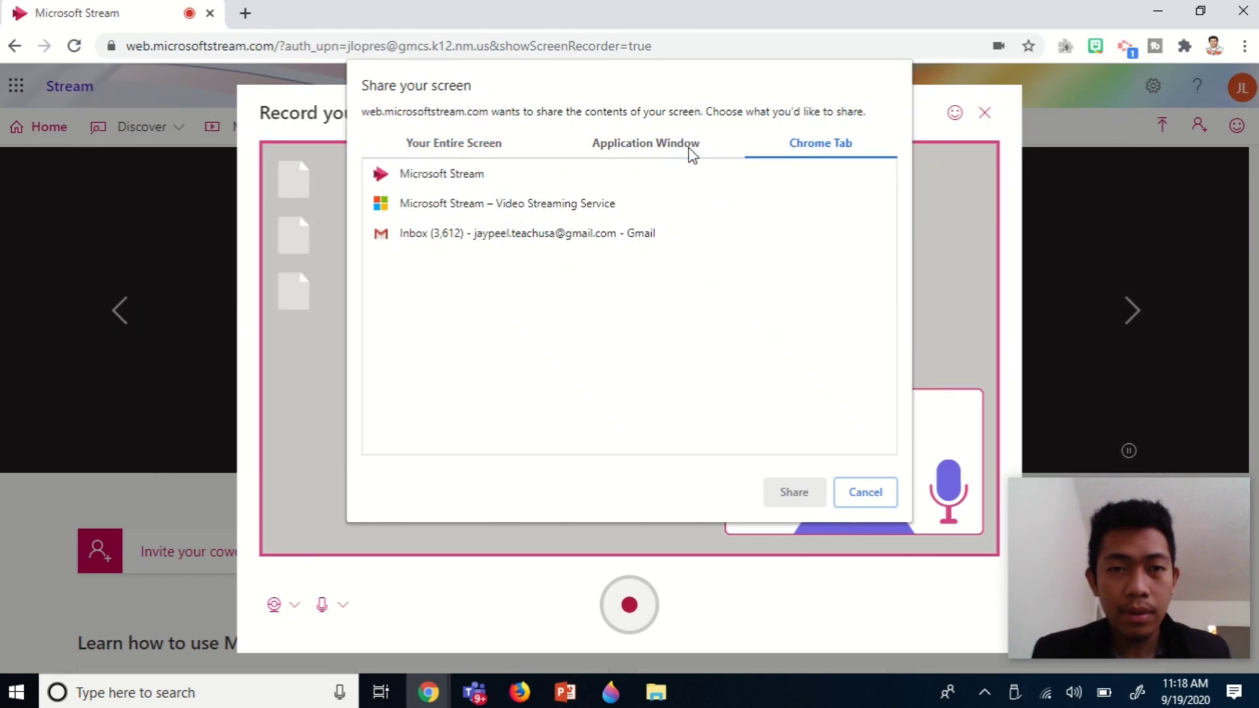
left_click(453, 148)
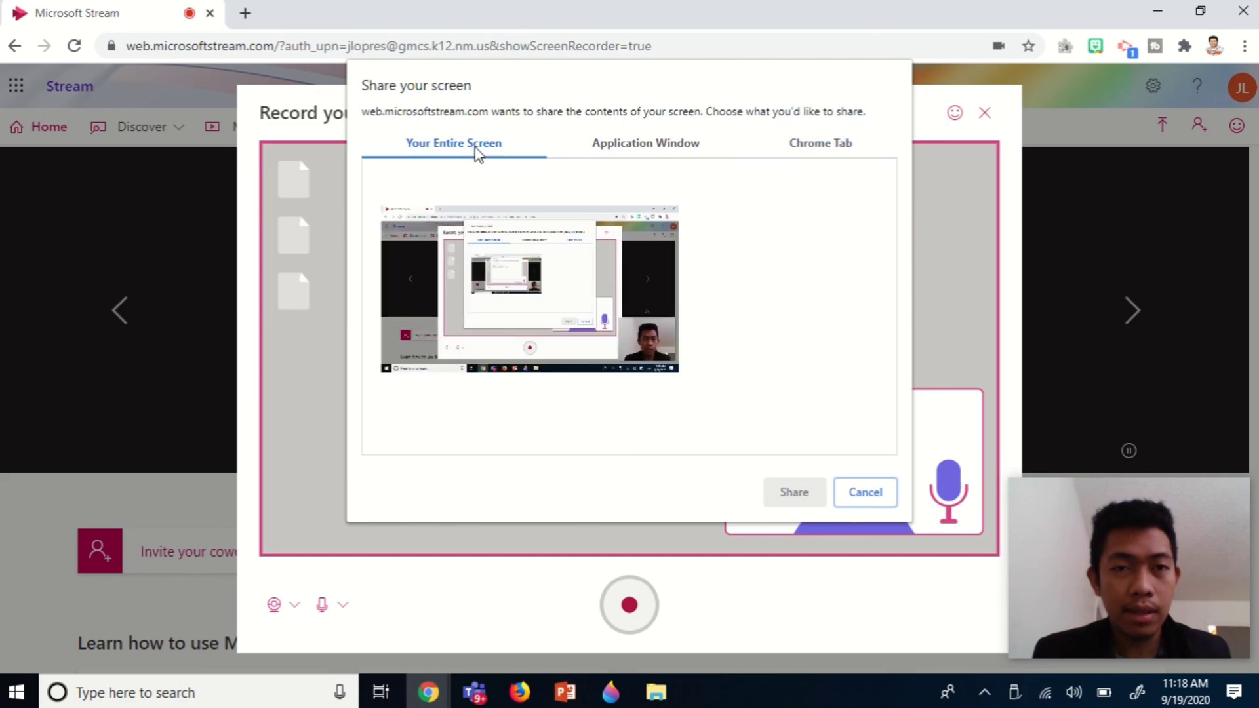
left_click(496, 210)
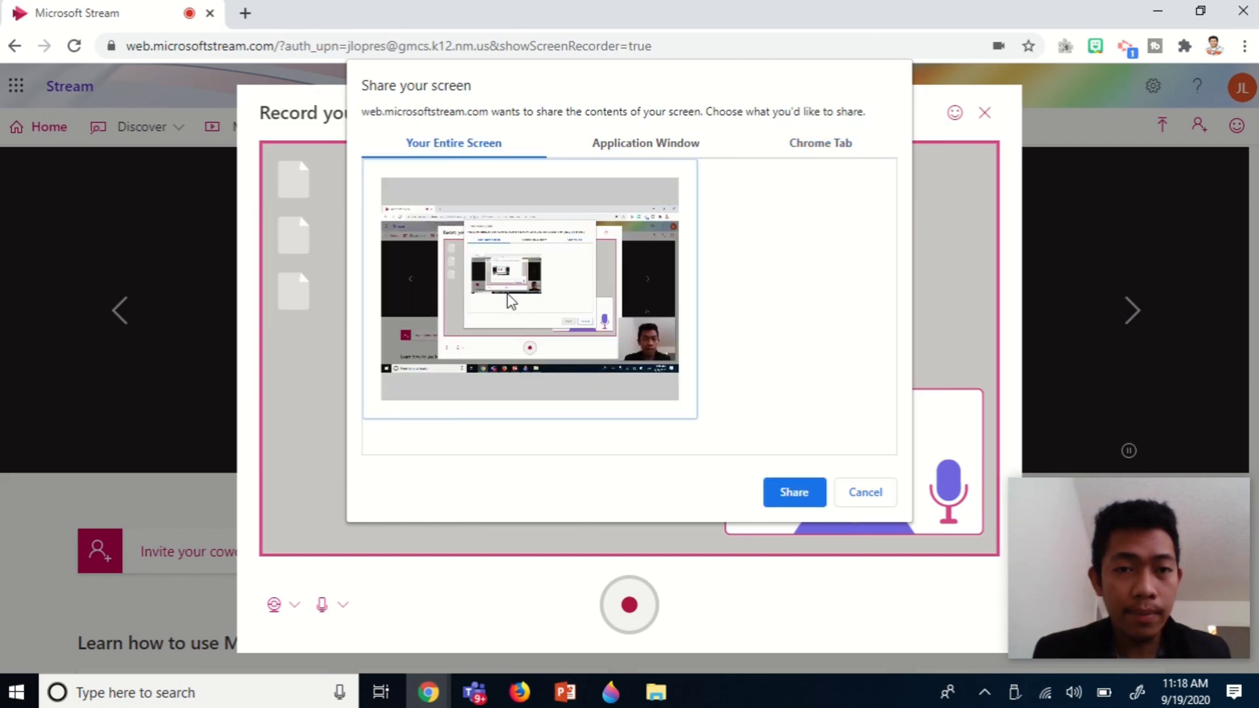
left_click(777, 488)
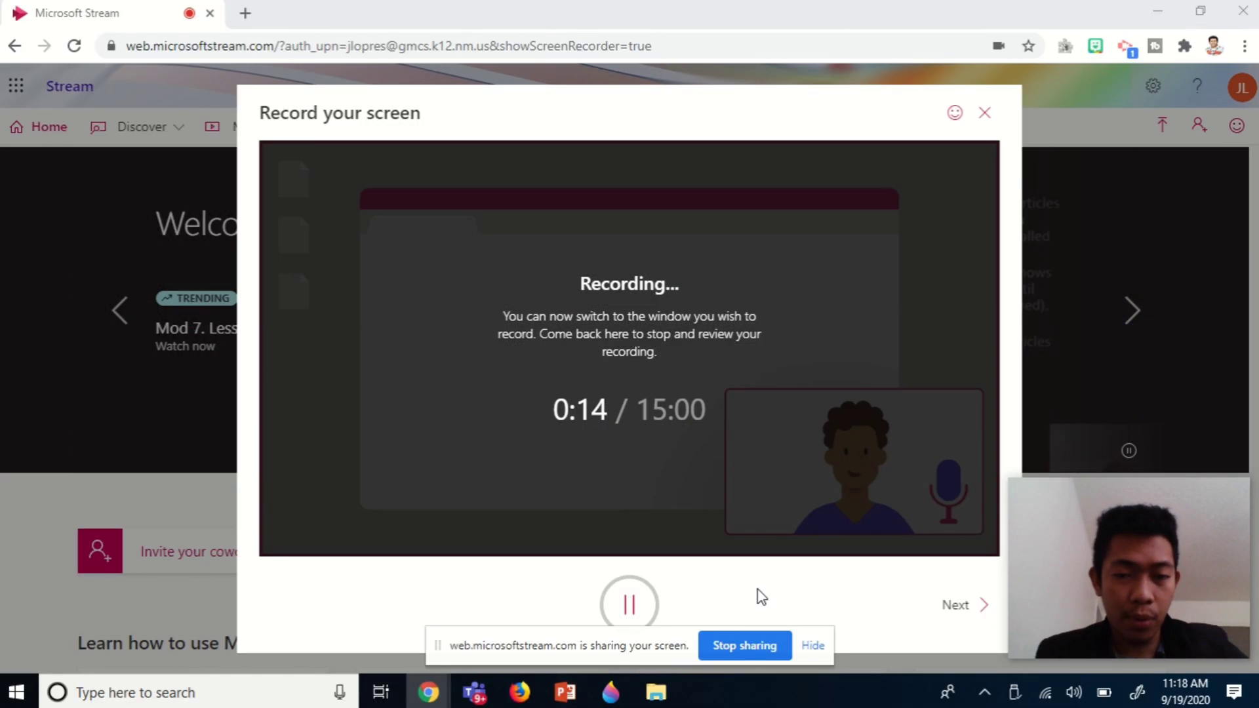
Bring PowerPoint forward and run the slide show with F5 through slide 7.
left_click(566, 692)
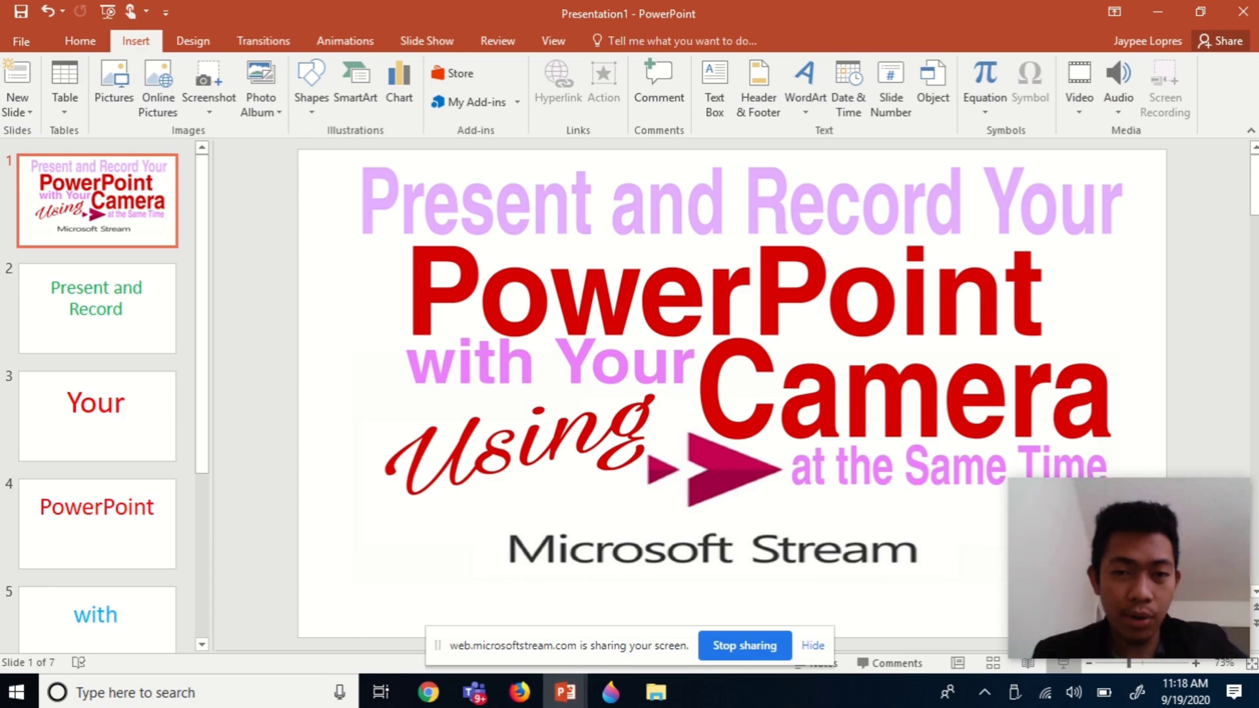
key("F5")
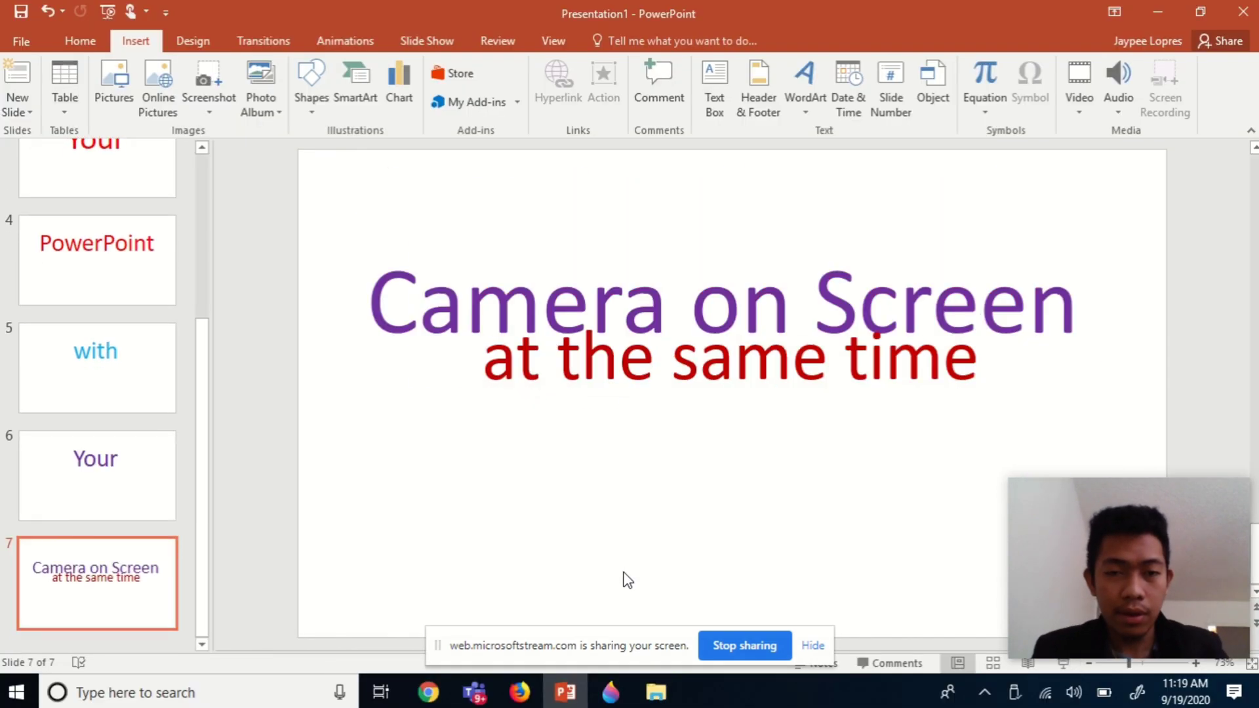
Switch to the Chrome window with Stream and open two new tabs.
left_click(428, 692)
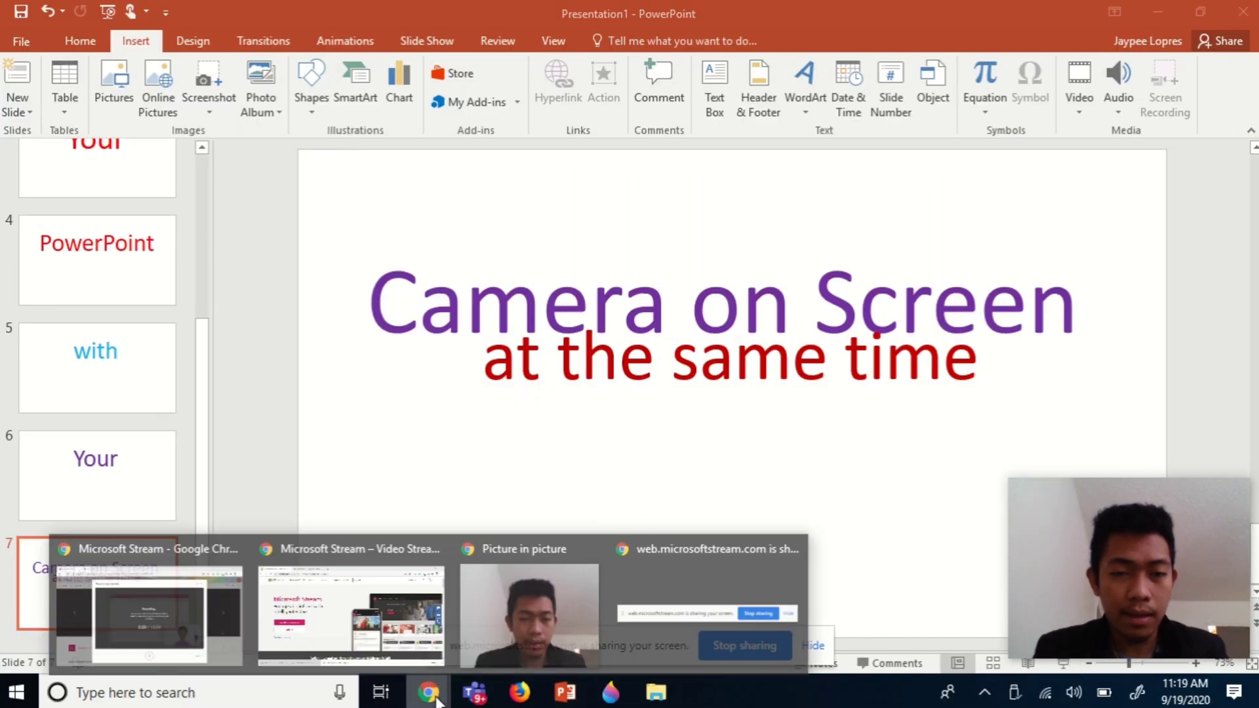
left_click(340, 616)
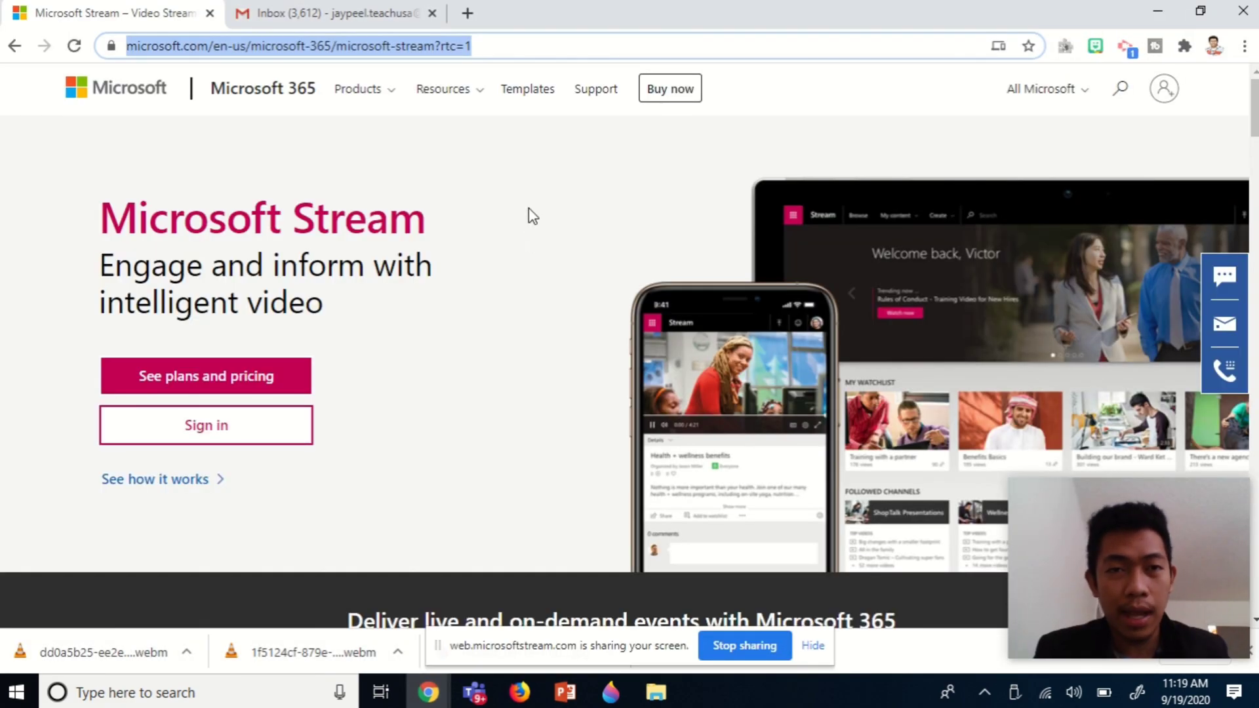
left_click(466, 13)
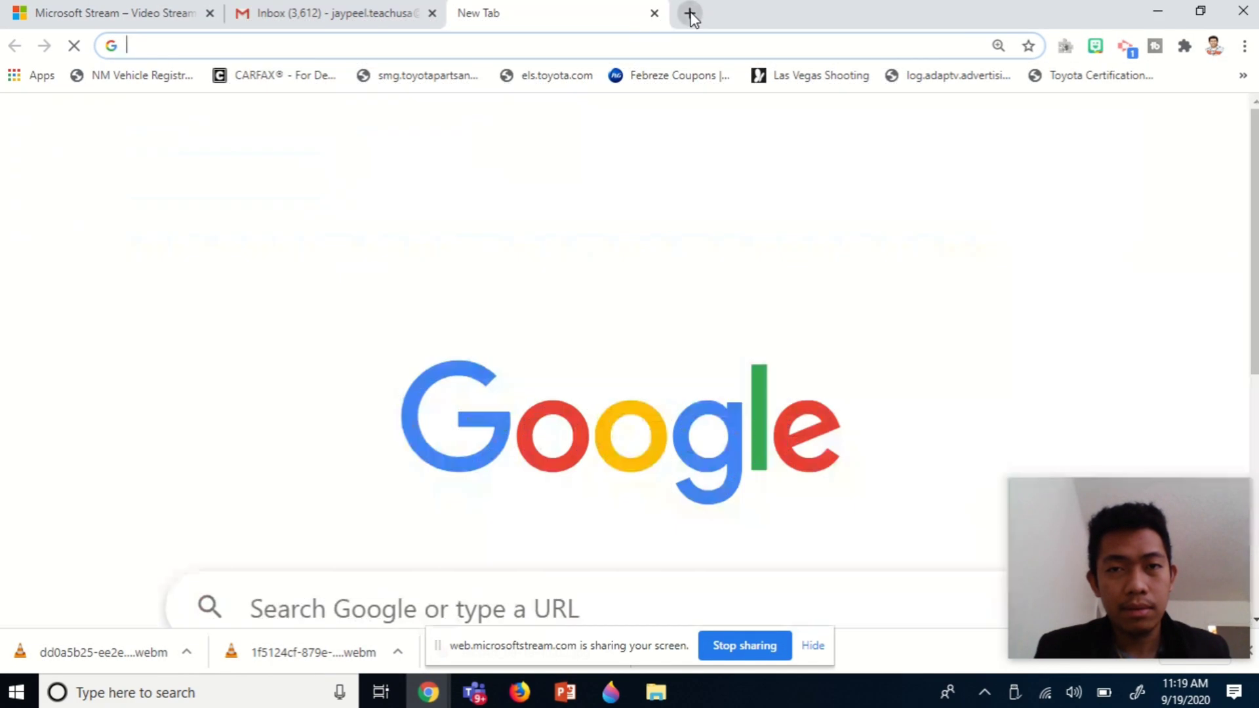
left_click(690, 13)
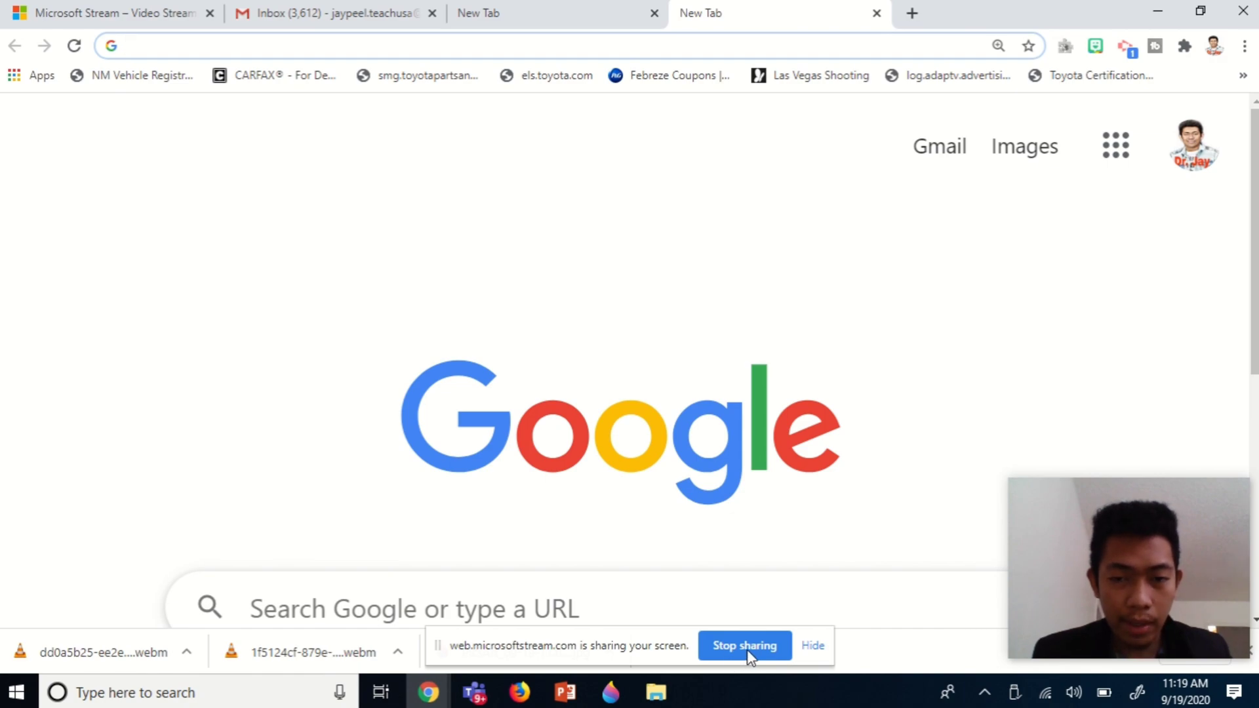
Stop sharing to end the recording and return to the Stream recorder window.
left_click(747, 646)
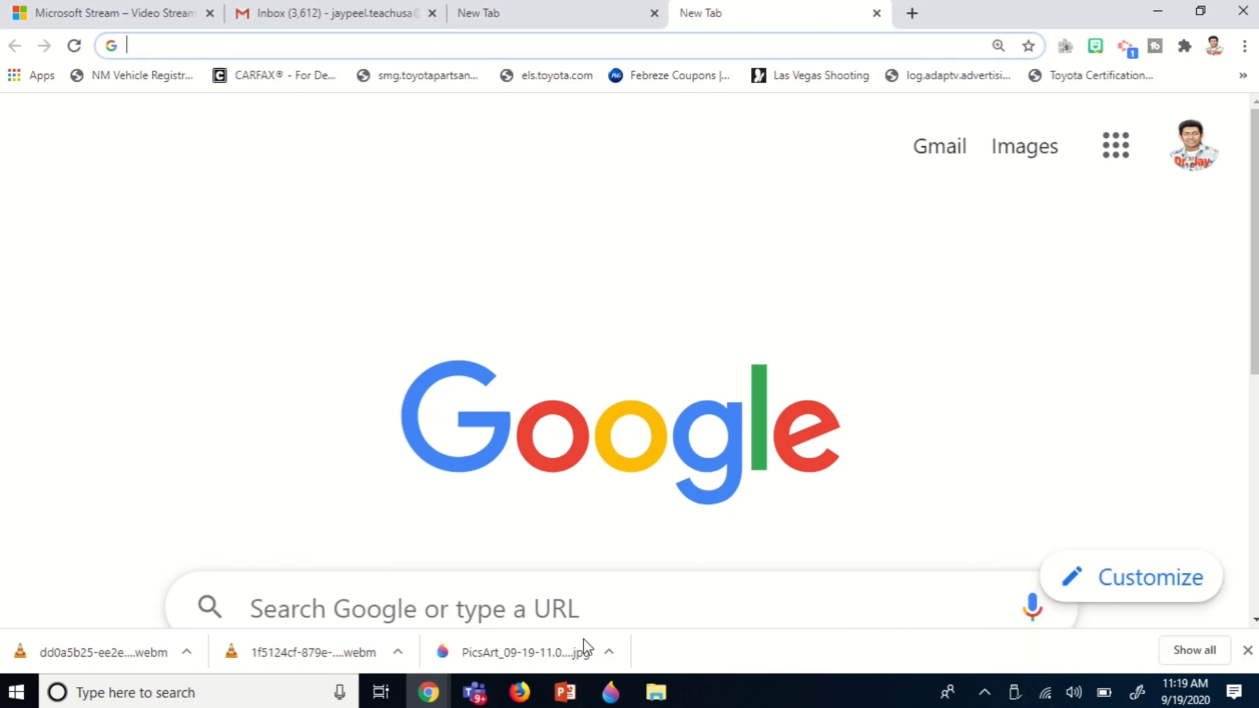
left_click(428, 692)
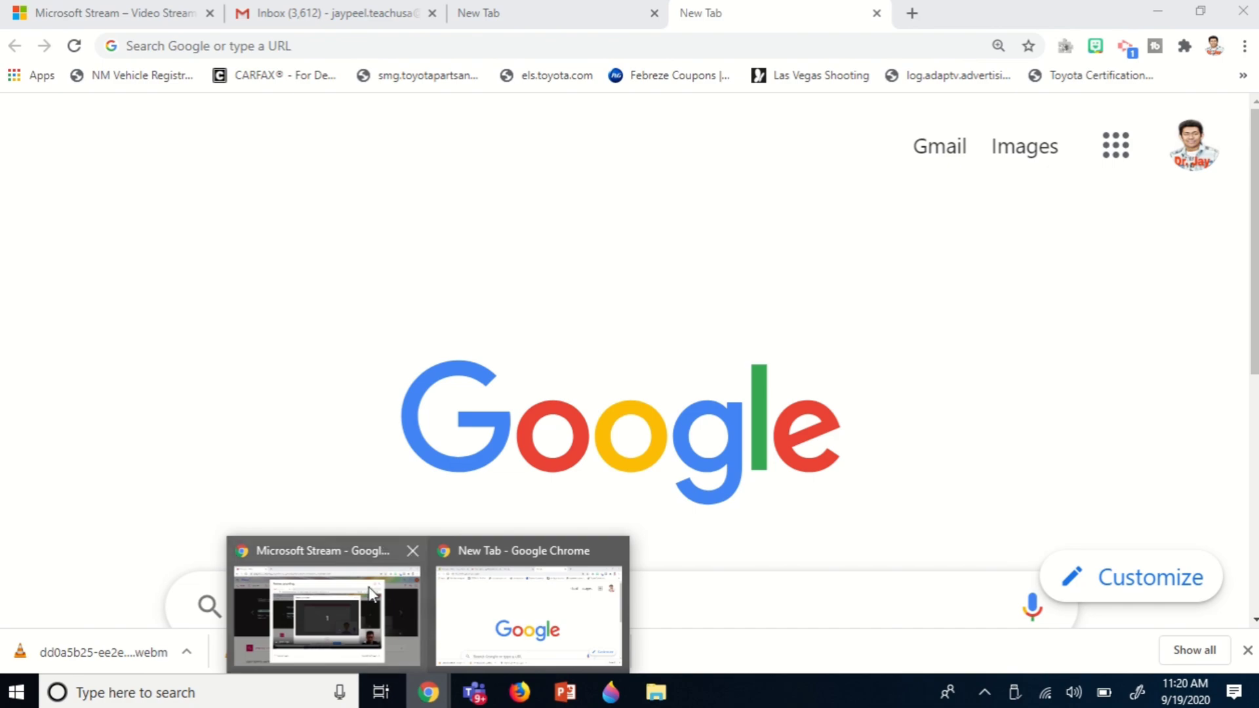
left_click(336, 607)
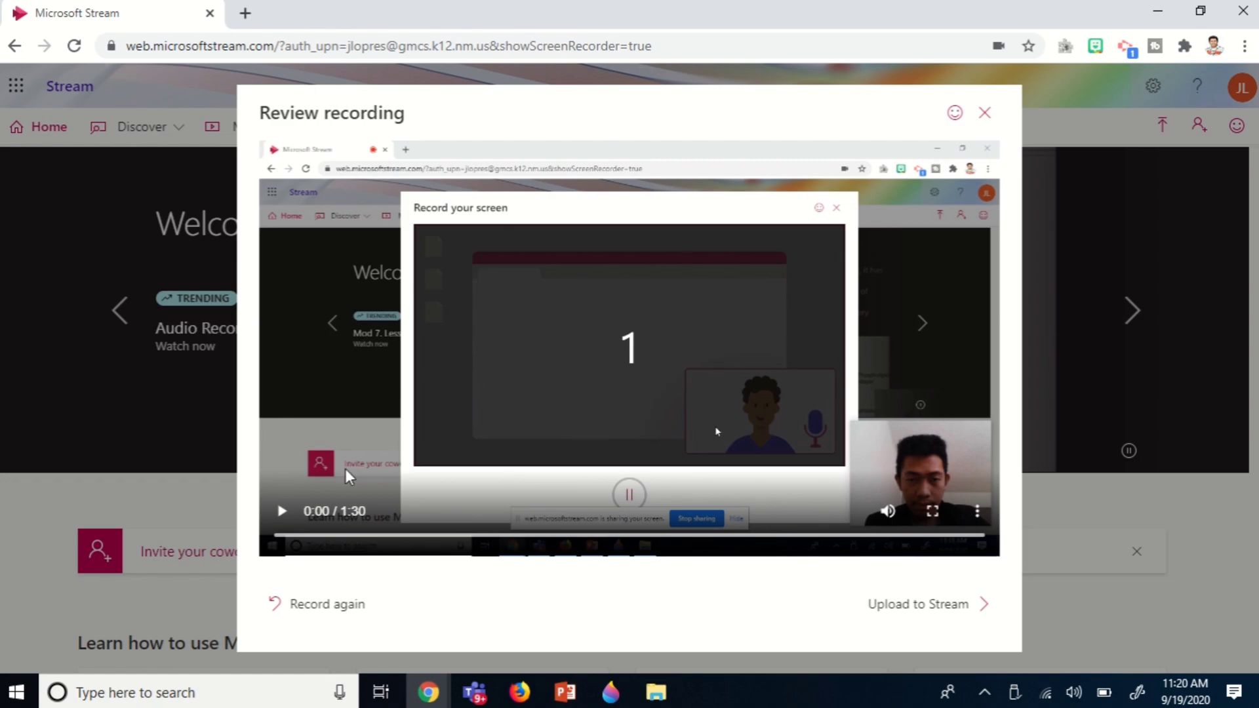
Play the first few seconds of the 1:30 recording, then pause it.
left_click(282, 511)
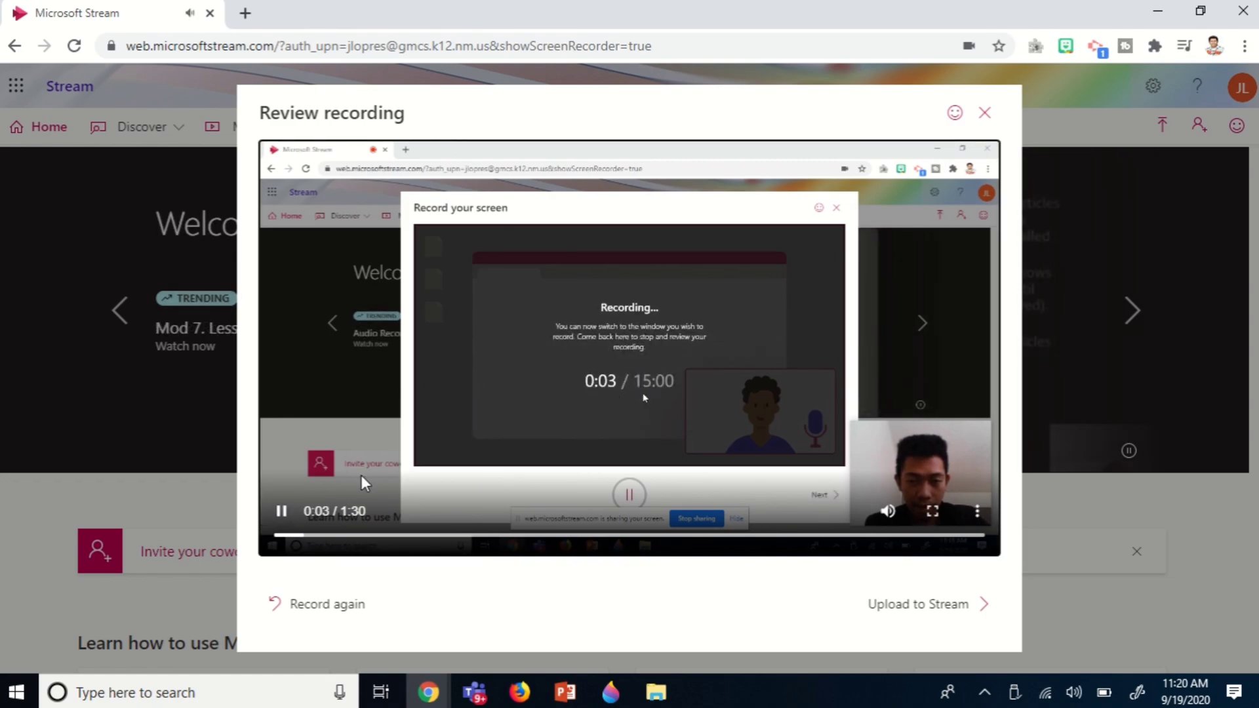
left_click(282, 512)
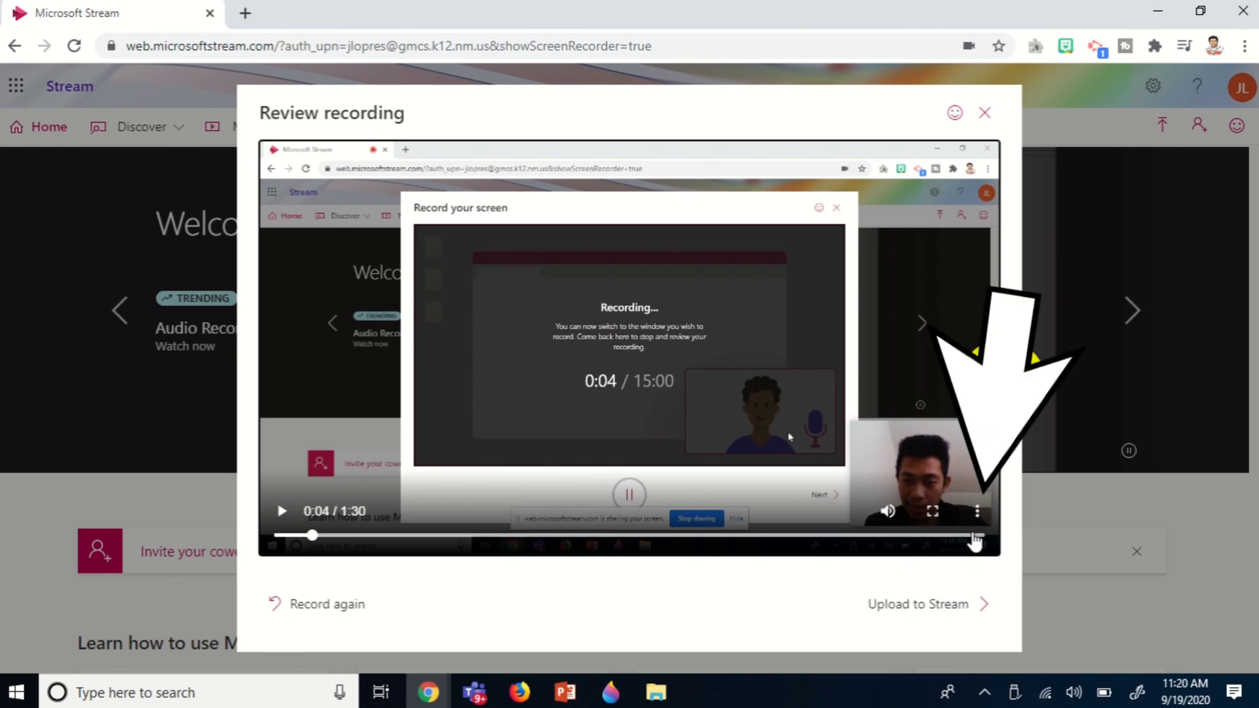
Download the recording as a .webm file from the player's three-dot menu.
left_click(977, 513)
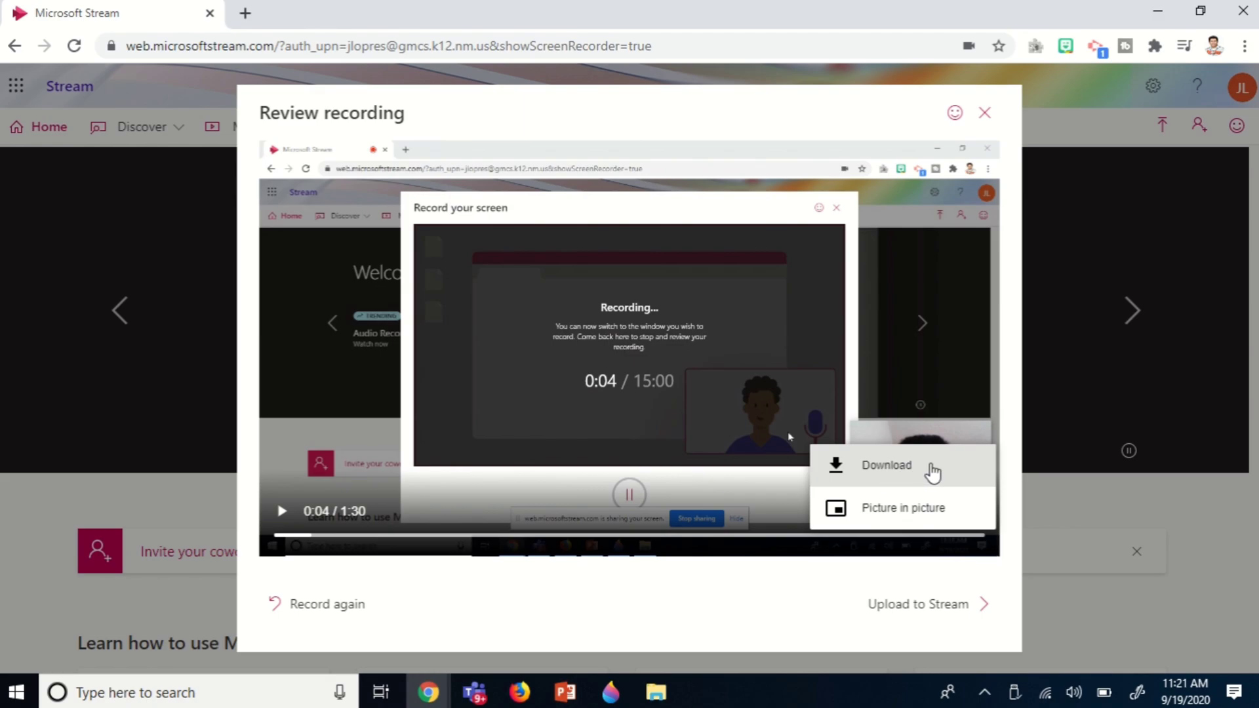
left_click(932, 467)
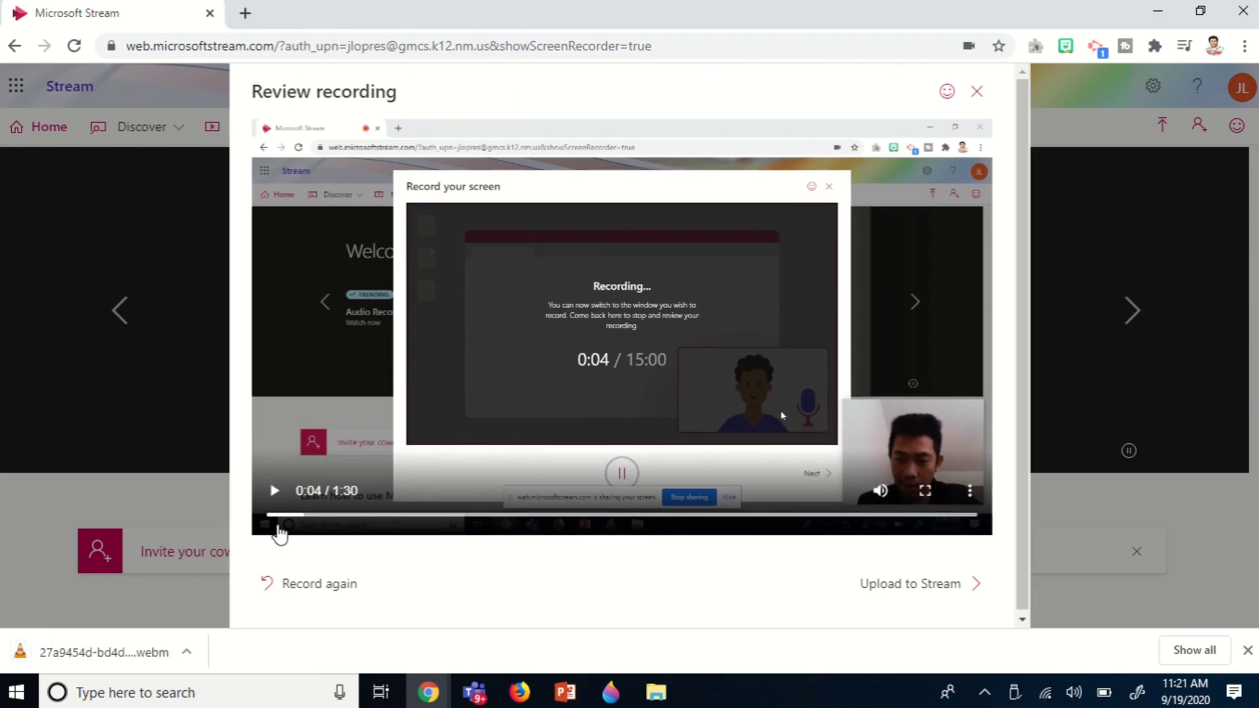
Open the downloaded .webm recording from Chrome's download bar in VLC.
left_click(78, 653)
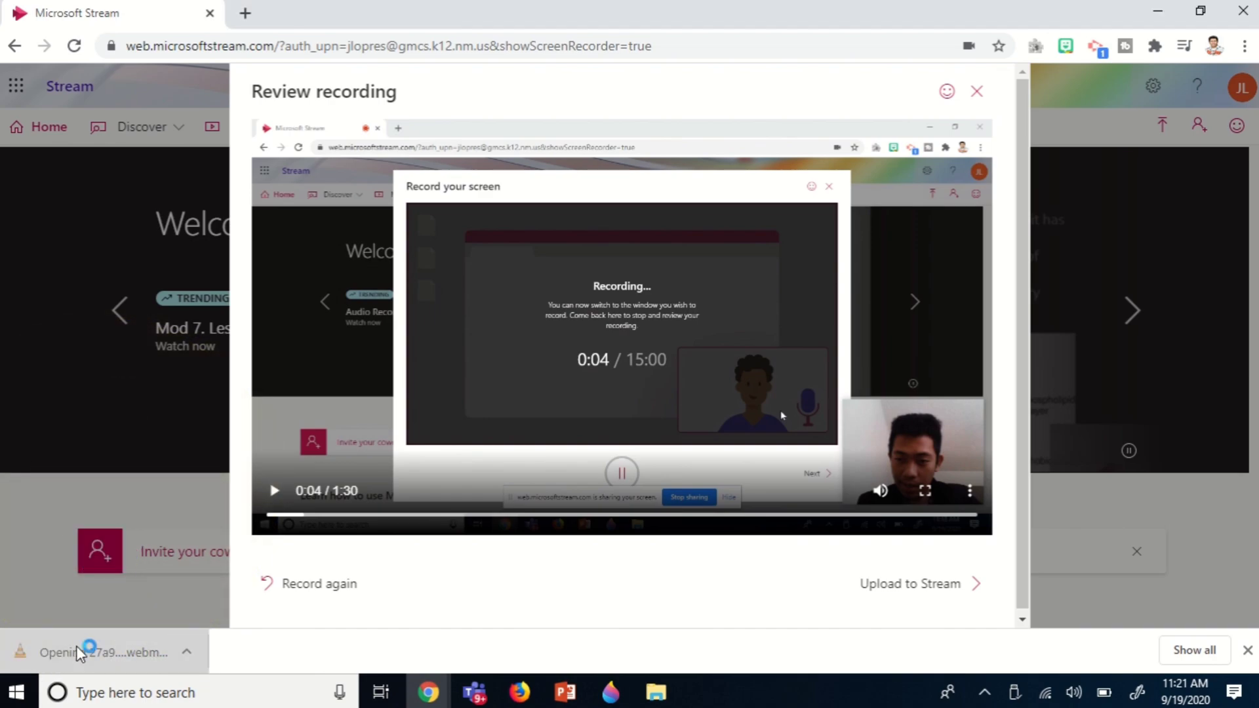